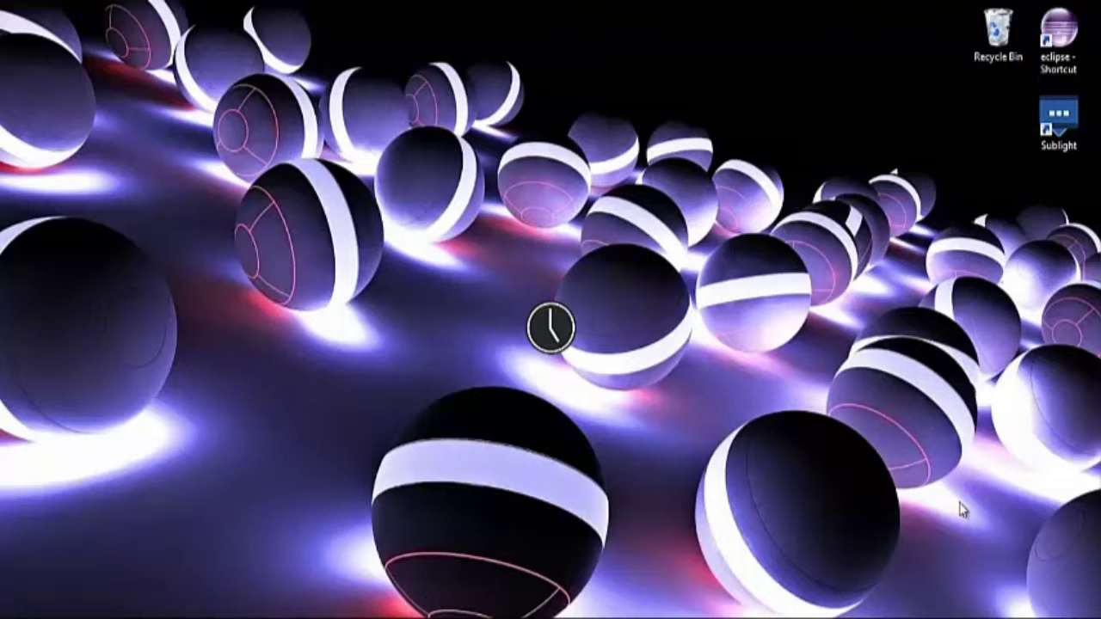
# Search Windows for 'au' and launch Audacity with an empty project
pyautogui.click(1089, 139)
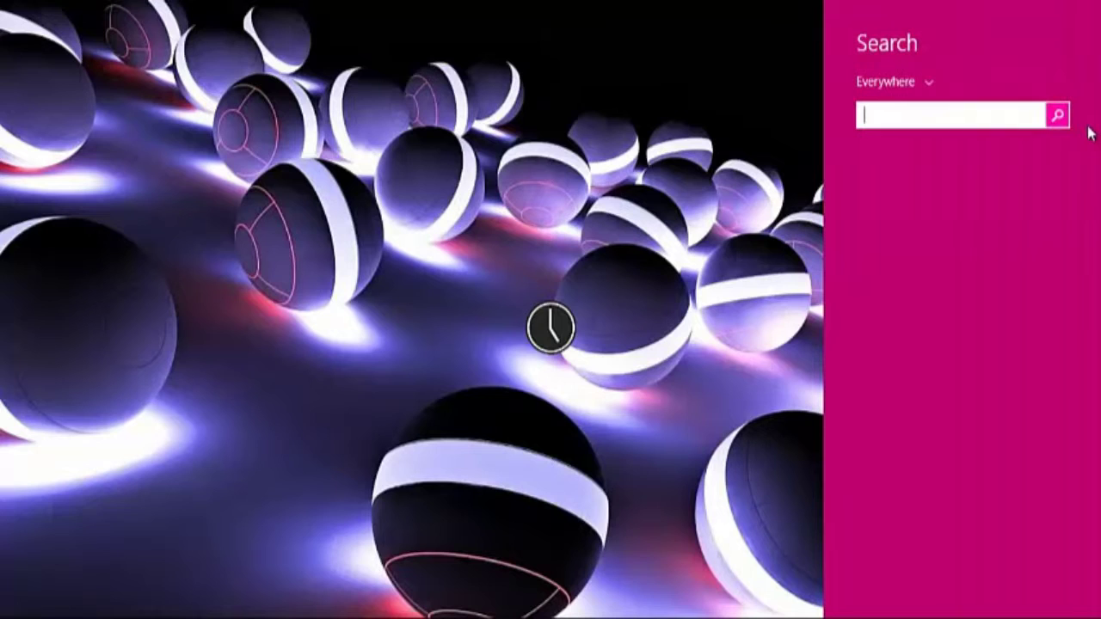
pyautogui.write('au')
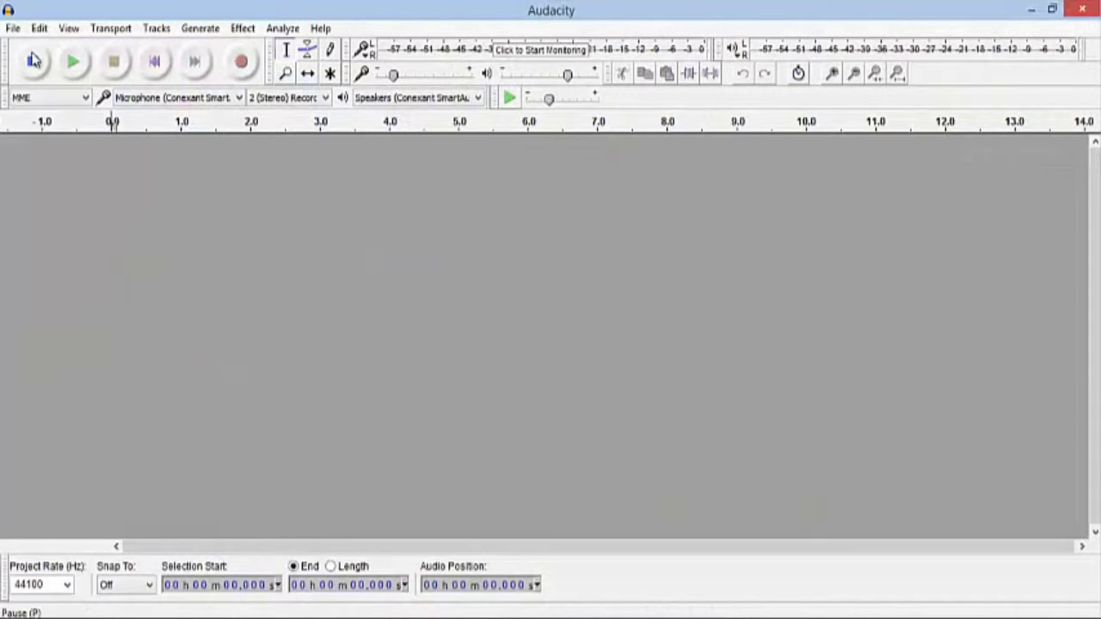
# Import '02 - Thiru Thiru Gananadha.mp3' from the audios folder as a stereo track
pyautogui.click(15, 31)
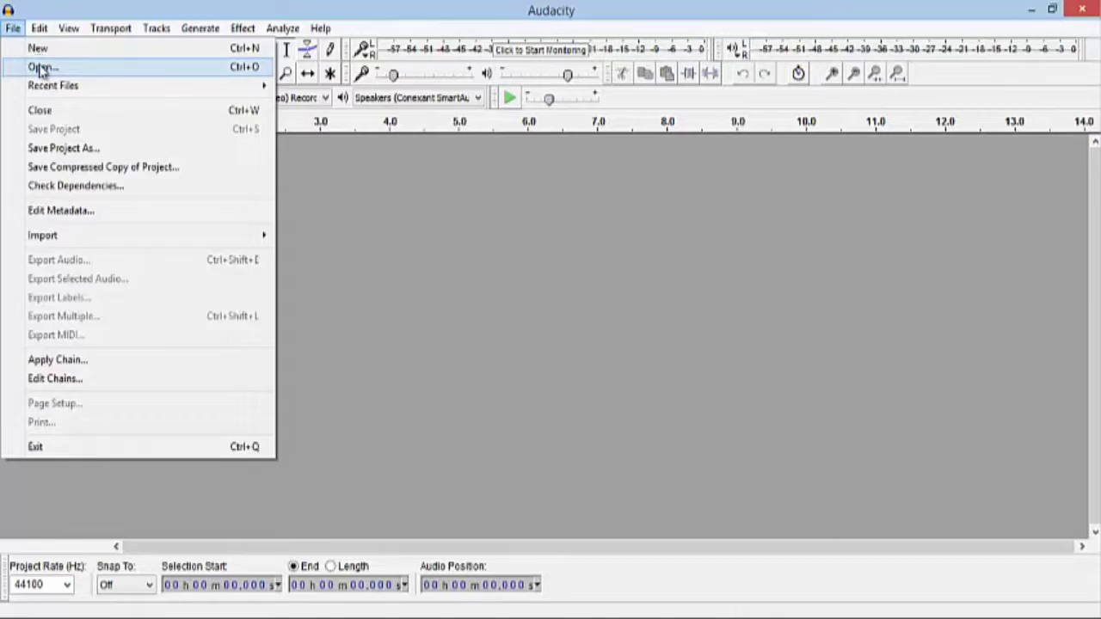
pyautogui.click(39, 68)
pyautogui.click(170, 188)
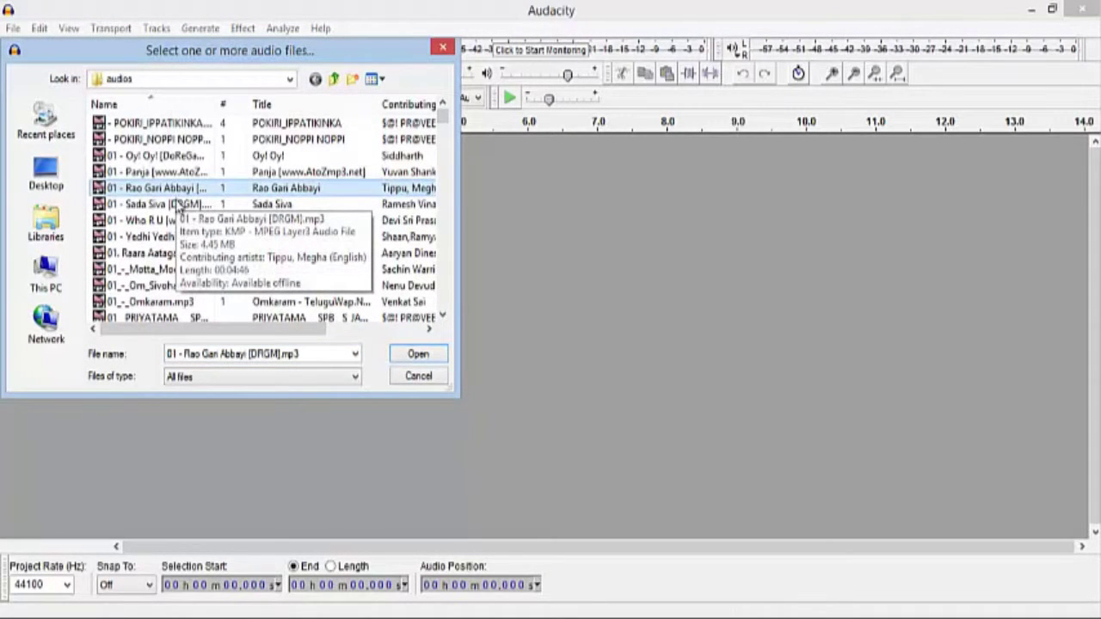
pyautogui.scroll(-1, 184, 217)
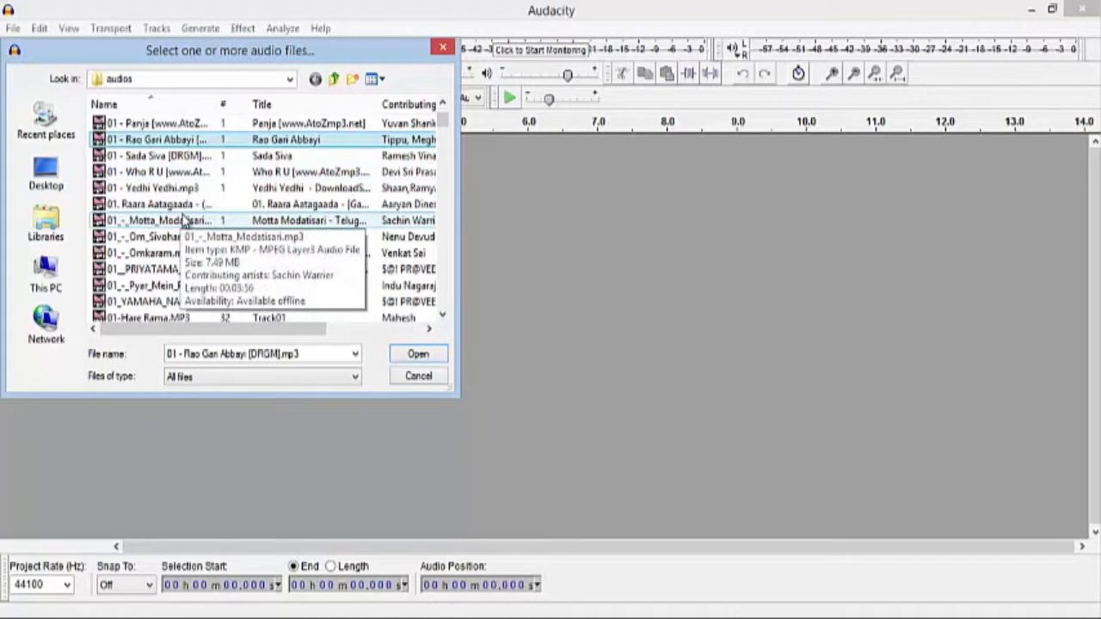
pyautogui.scroll(-1, 184, 221)
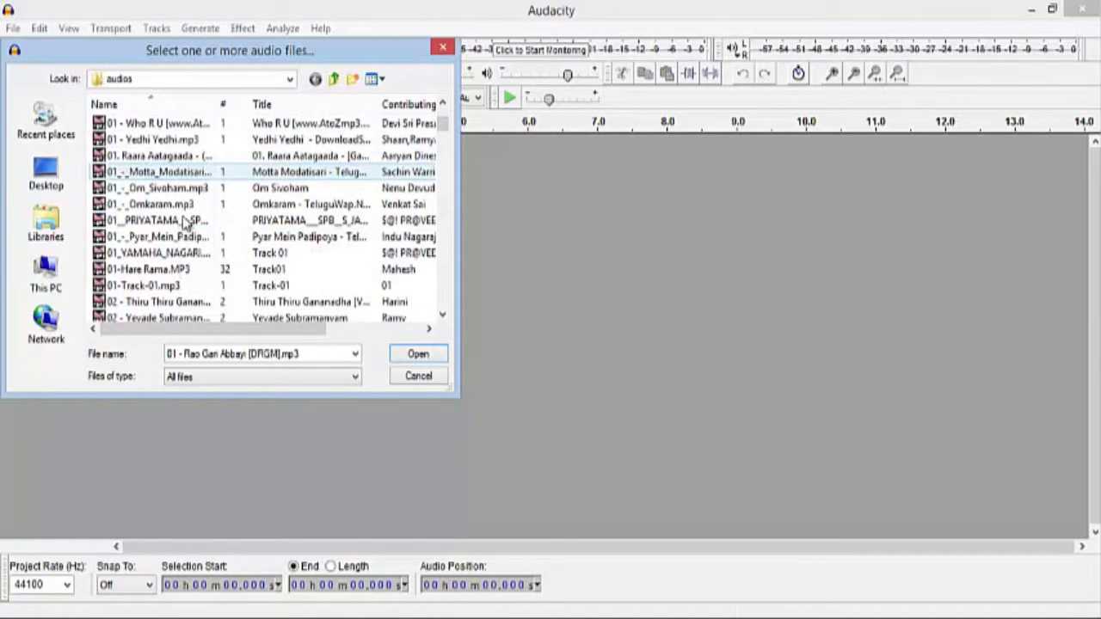
pyautogui.doubleClick(189, 301)
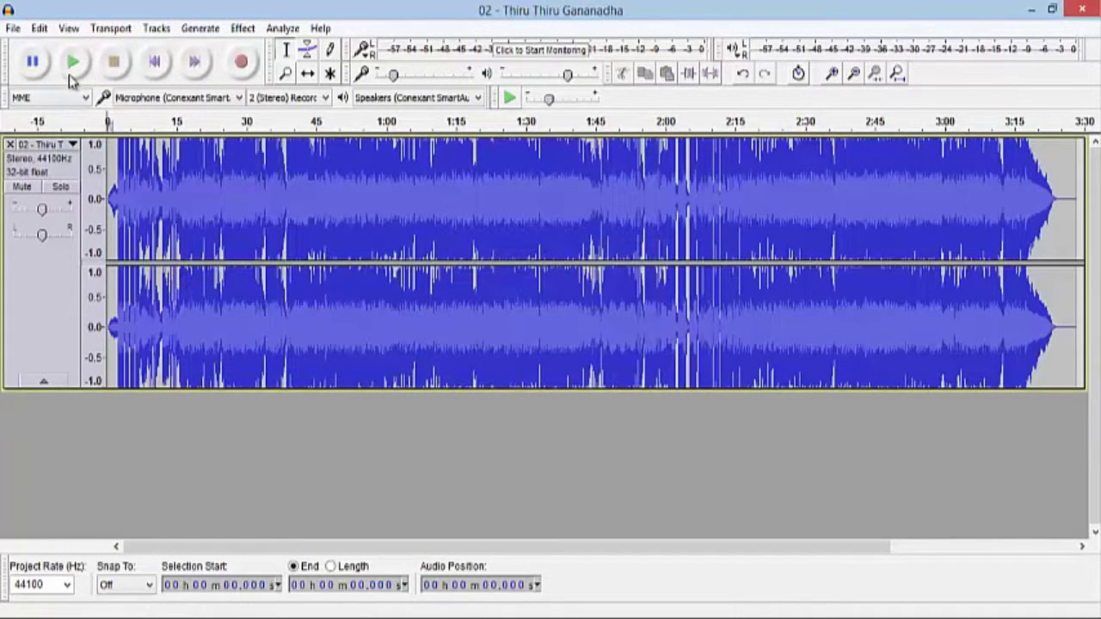
pyautogui.click(72, 65)
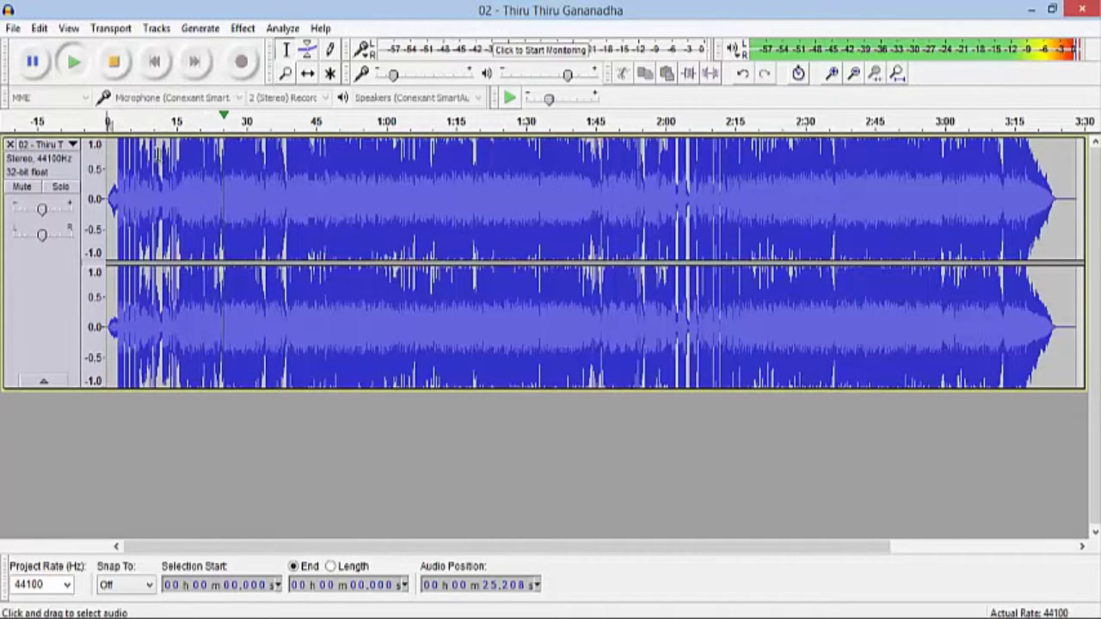
pyautogui.click(114, 62)
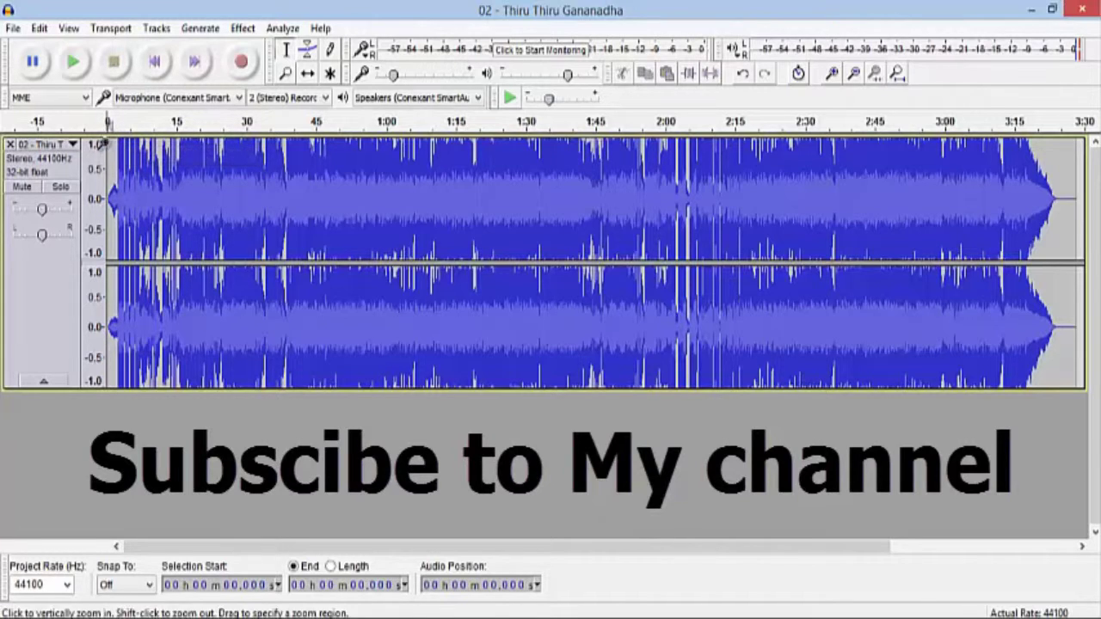
# Select the entire song's audio with Ctrl+A
pyautogui.click(139, 167)
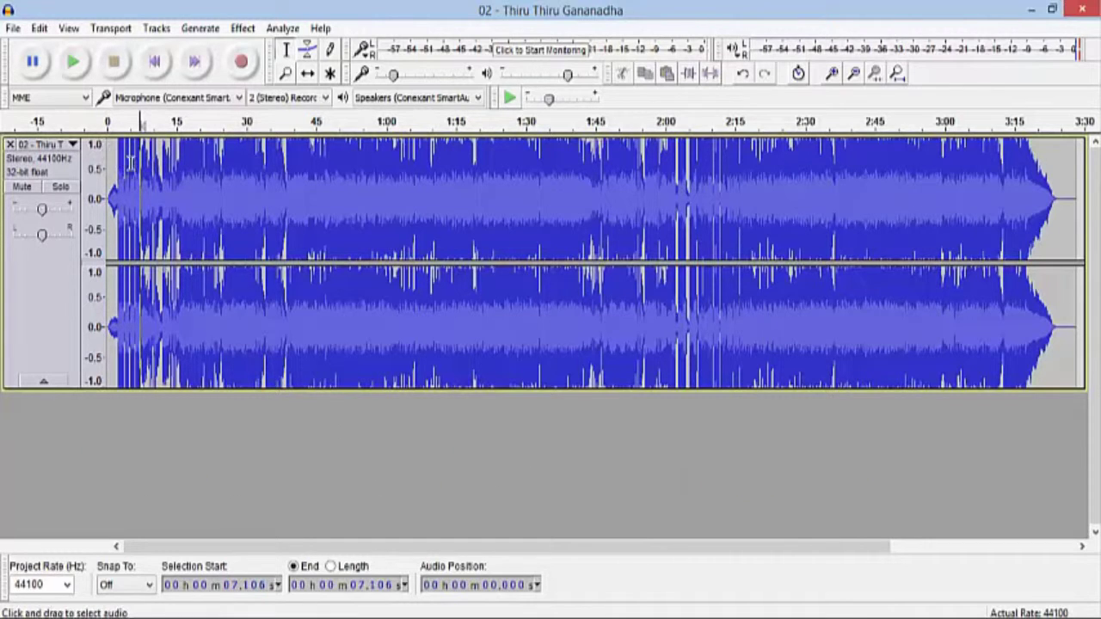
pyautogui.moveTo(115, 159); pyautogui.dragTo(1041, 236)
pyautogui.click(500, 208)
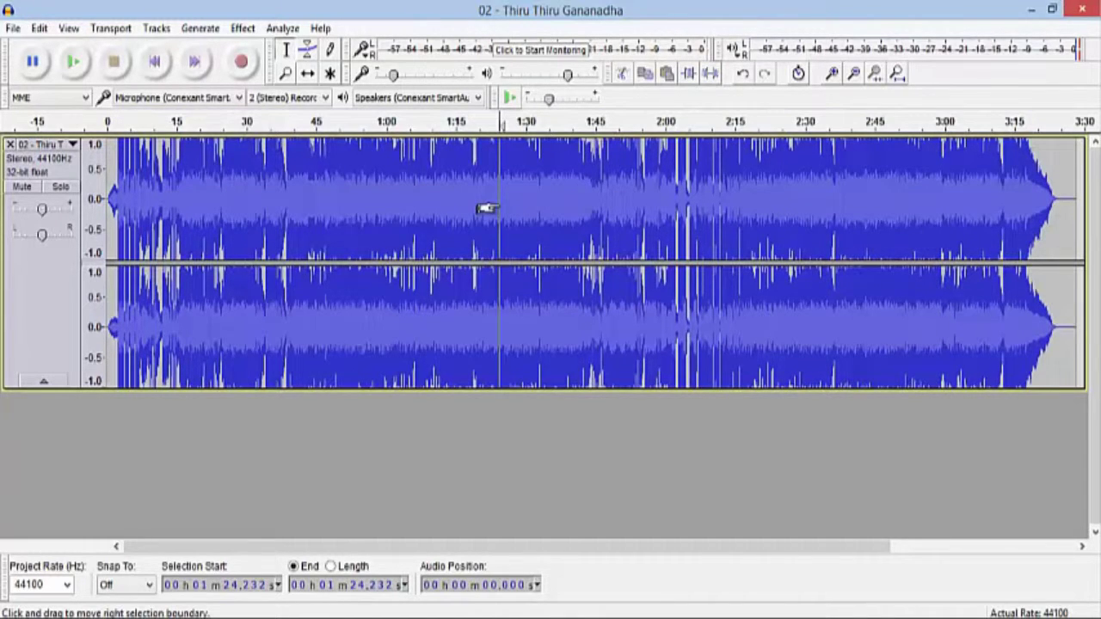
pyautogui.hotkey('ctrl', 'a')
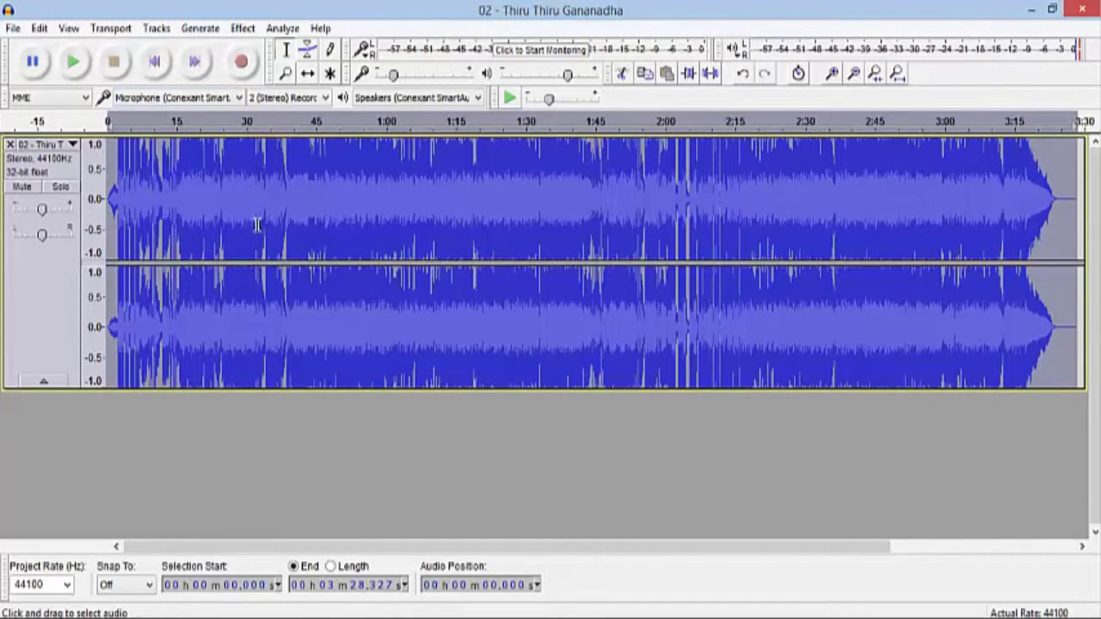
# Apply Change Pitch to lower the song from F to C#/Db (-4 semitones)
pyautogui.click(243, 27)
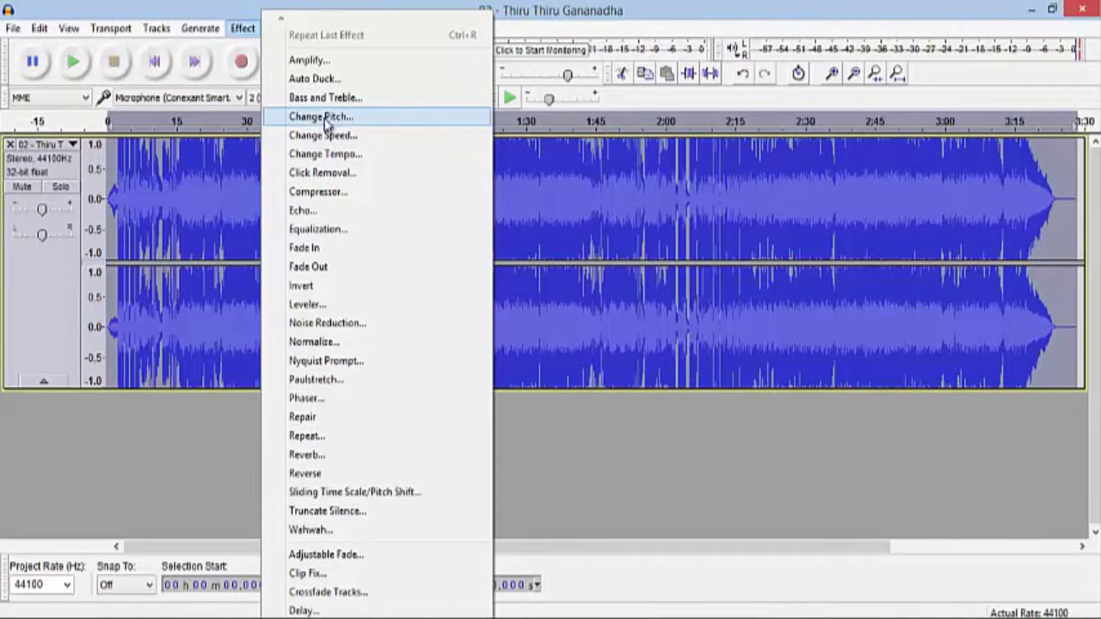
pyautogui.click(353, 117)
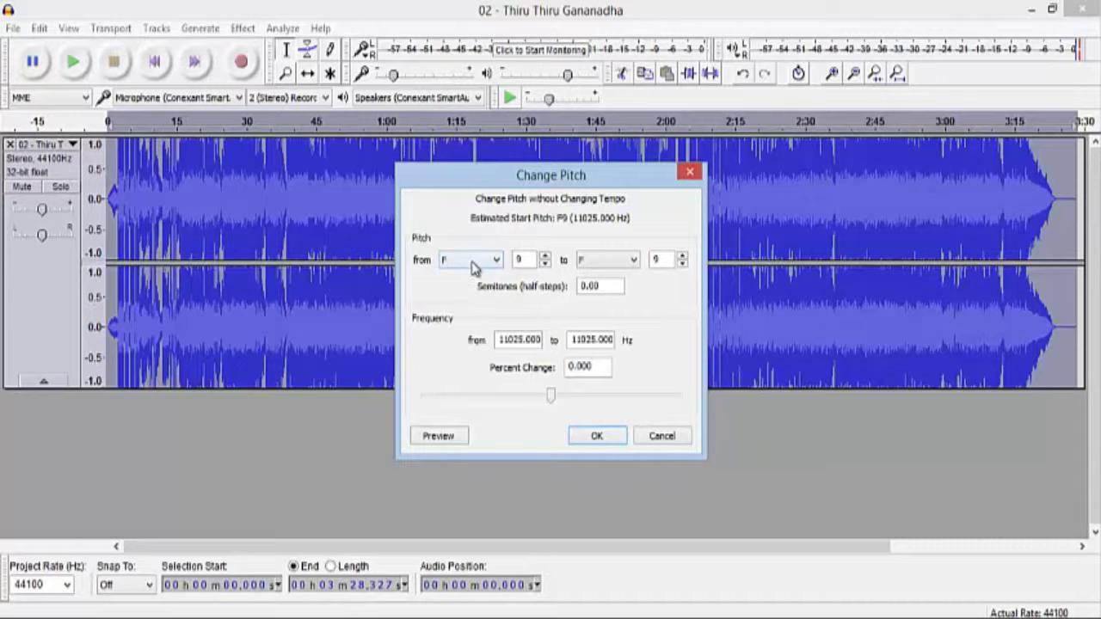
pyautogui.click(602, 266)
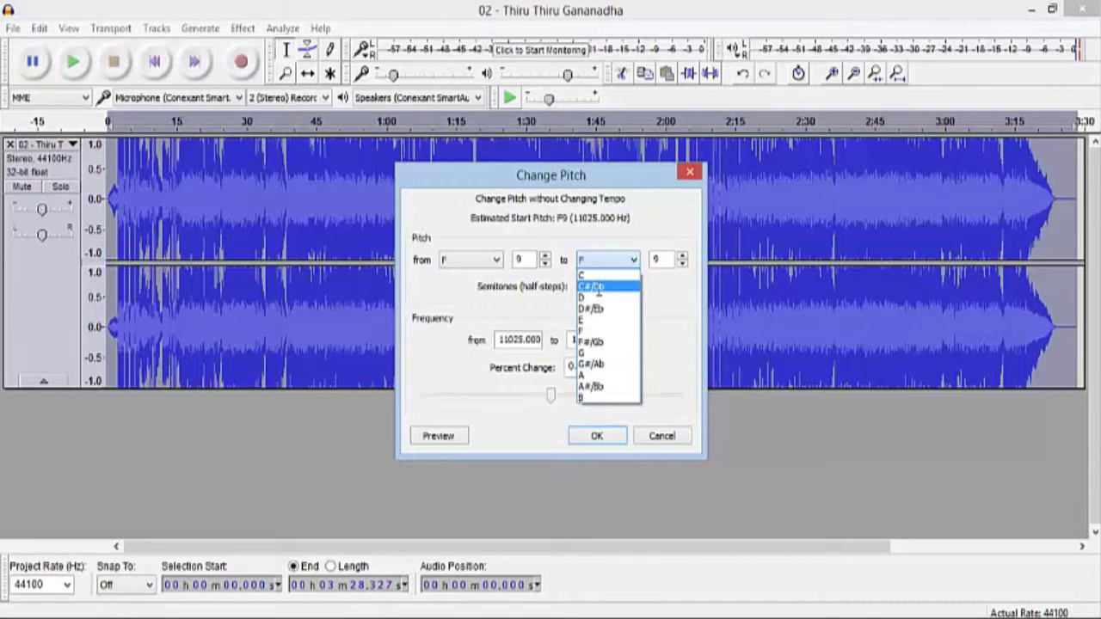
pyautogui.click(585, 277)
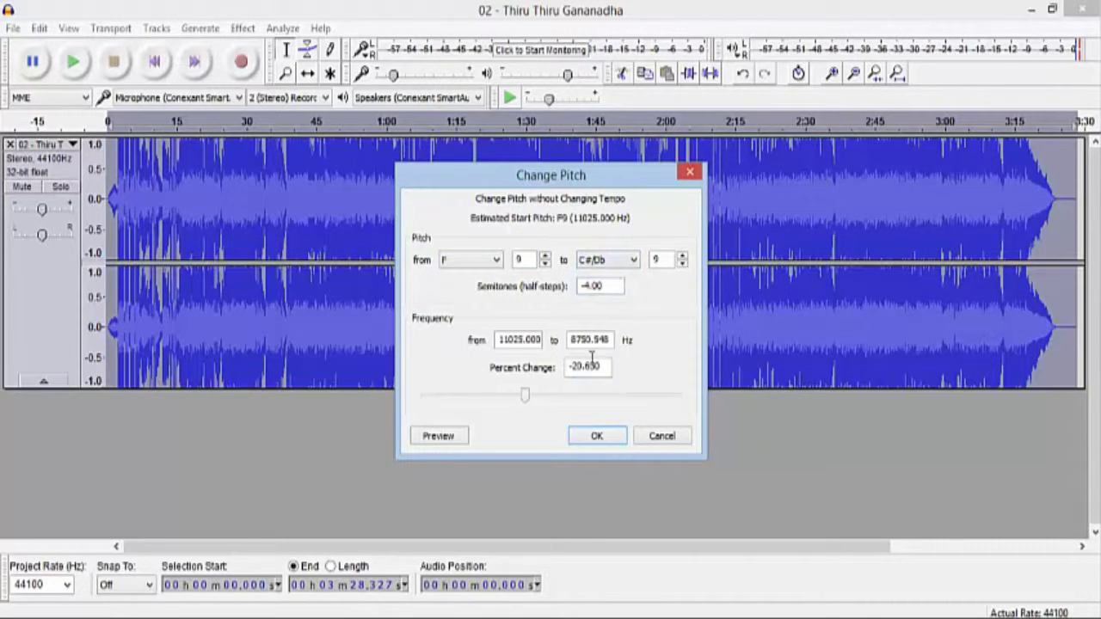
pyautogui.click(597, 437)
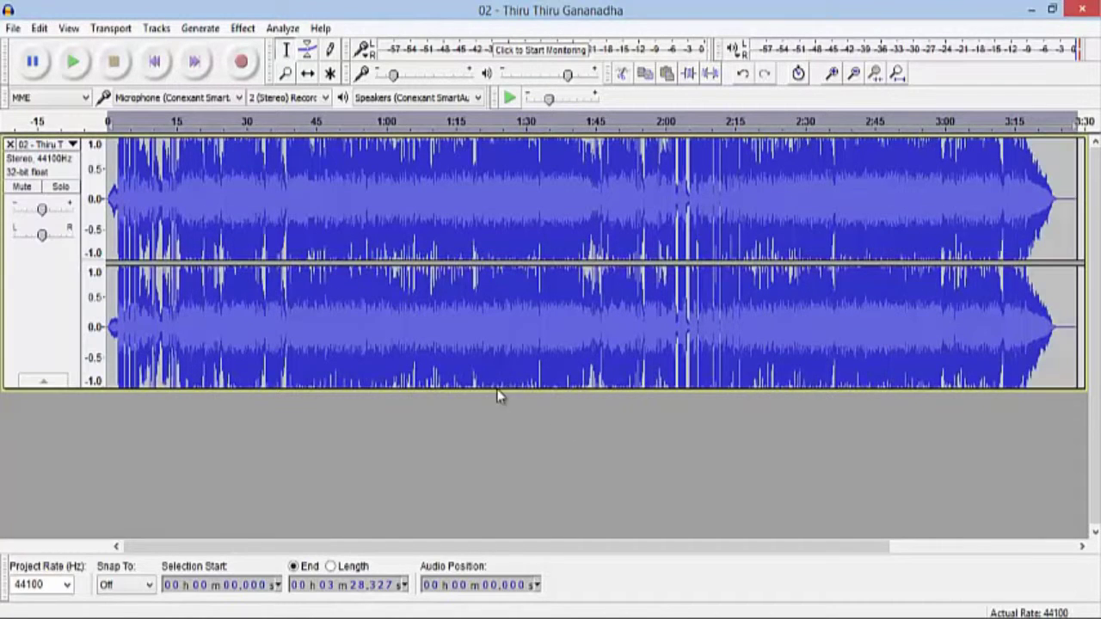
pyautogui.click(74, 63)
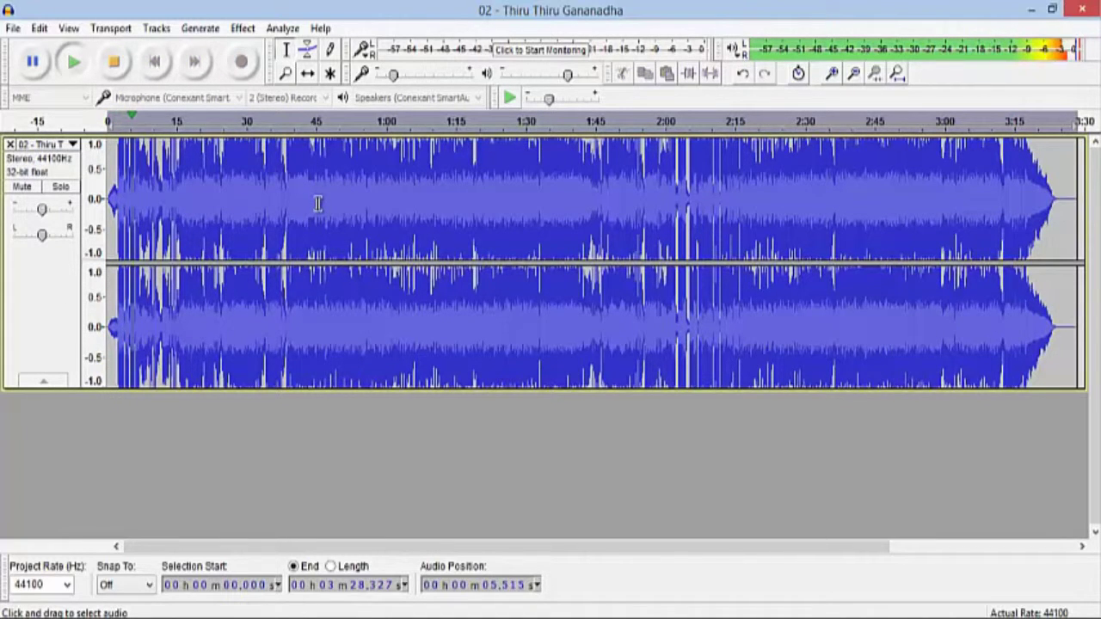
pyautogui.press('XF86AudioRaiseVolume')
pyautogui.press('XF86AudioRaiseVolume')
pyautogui.press('XF86AudioRaiseVolume')
pyautogui.press('XF86AudioRaiseVolume')
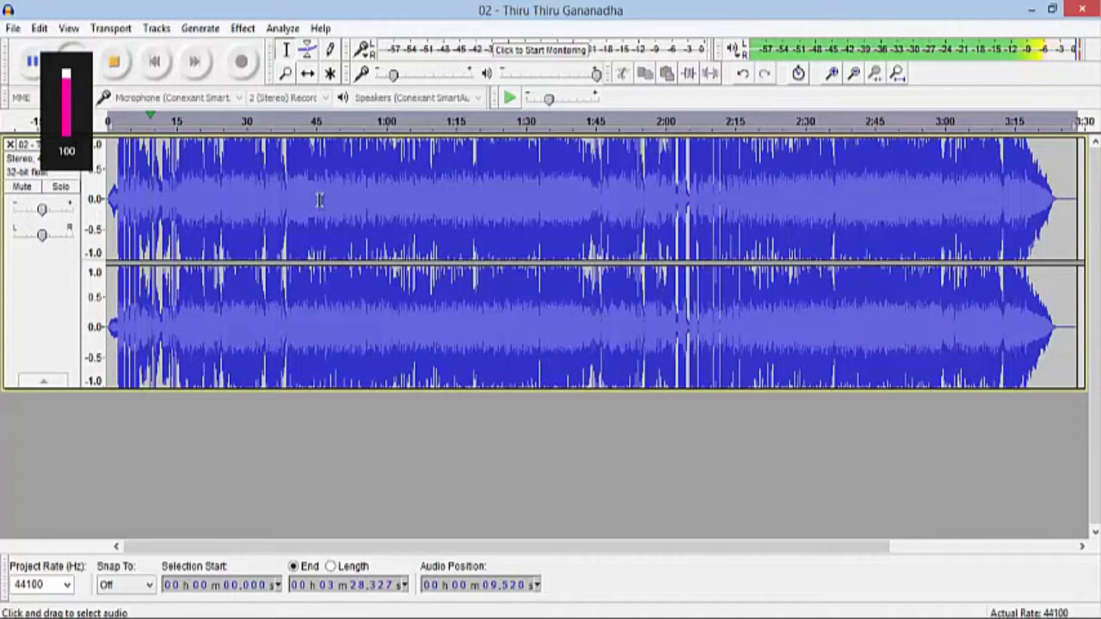
pyautogui.click(319, 203)
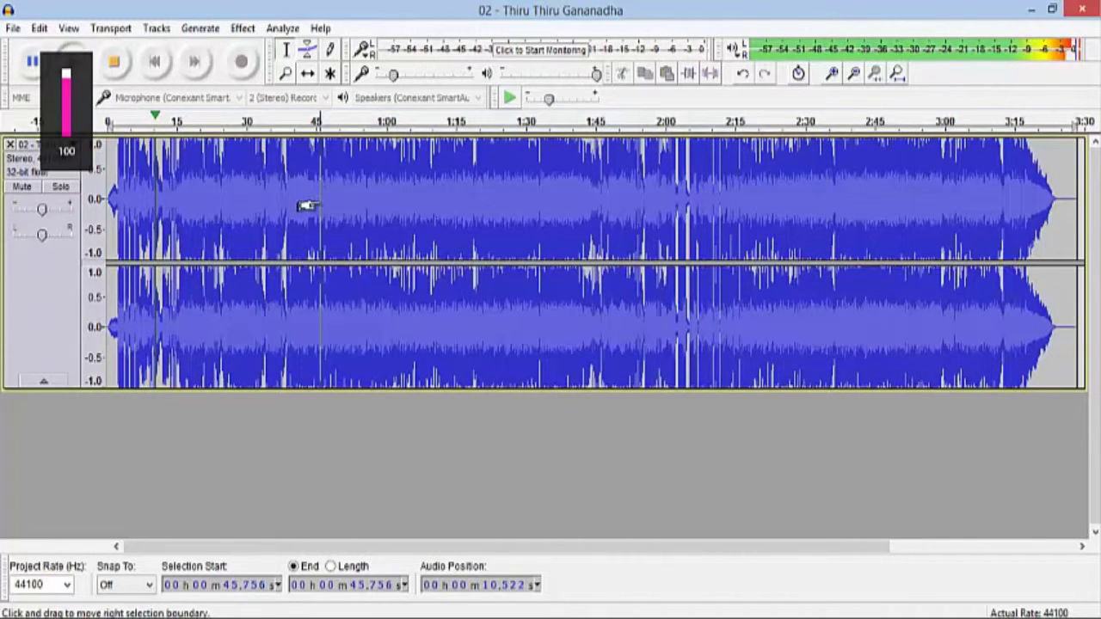
# Stop playback, cancel the Open dialog, and place the edit point near the song's start
pyautogui.click(115, 64)
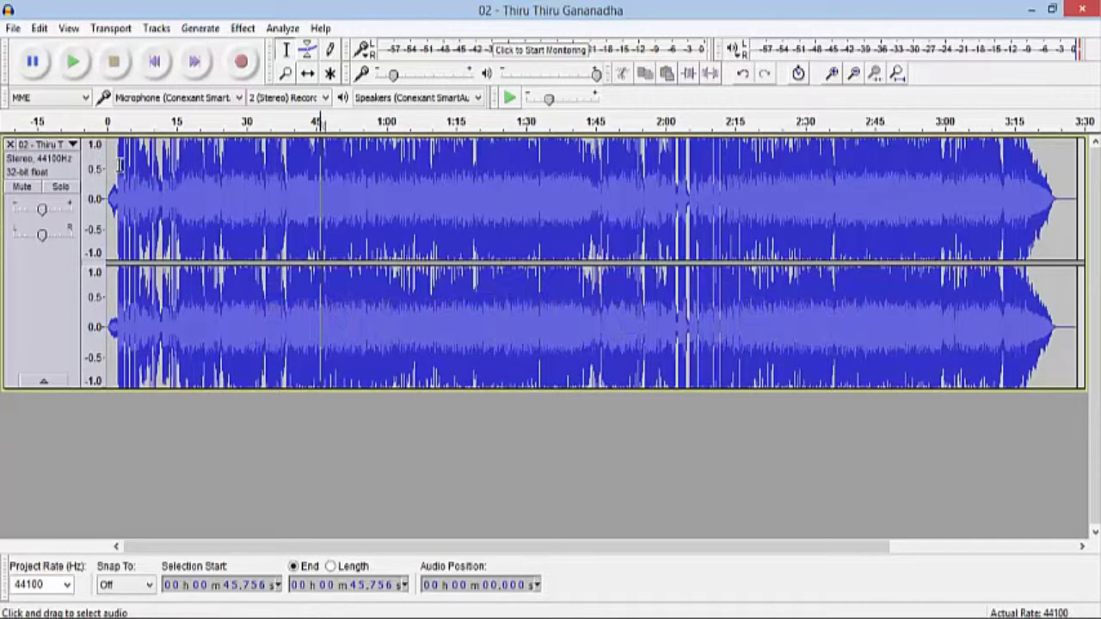
pyautogui.click(12, 27)
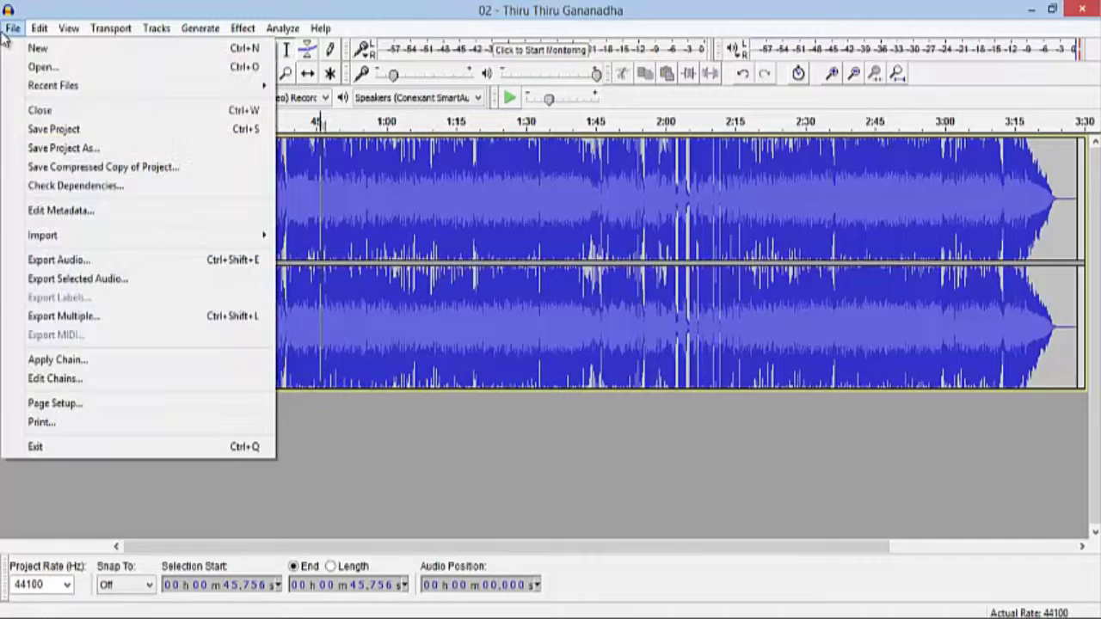
pyautogui.click(35, 69)
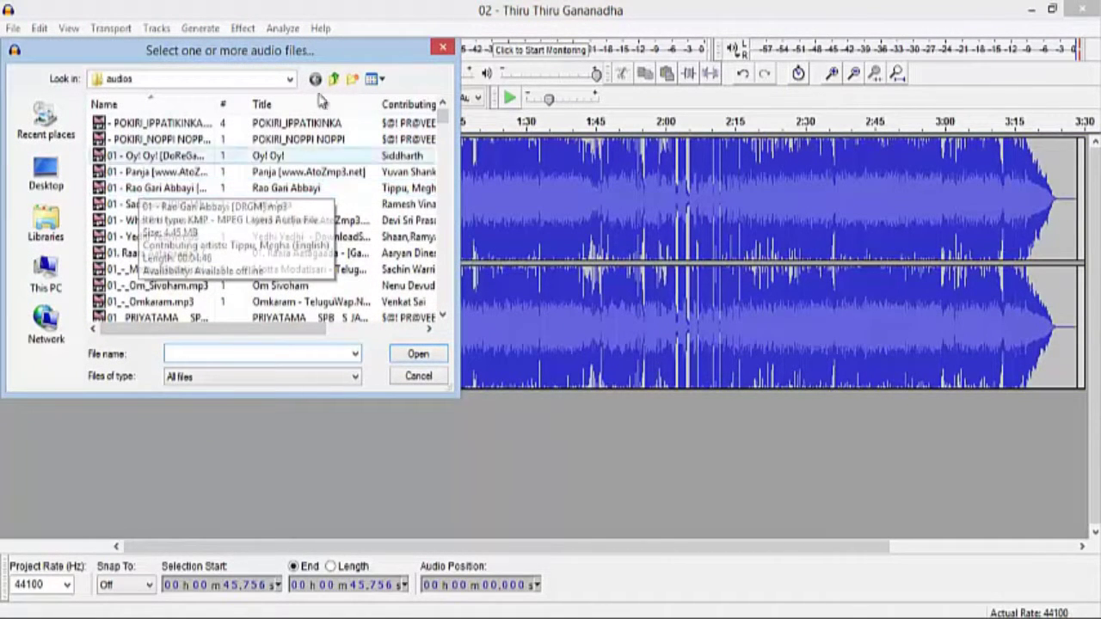
pyautogui.click(443, 46)
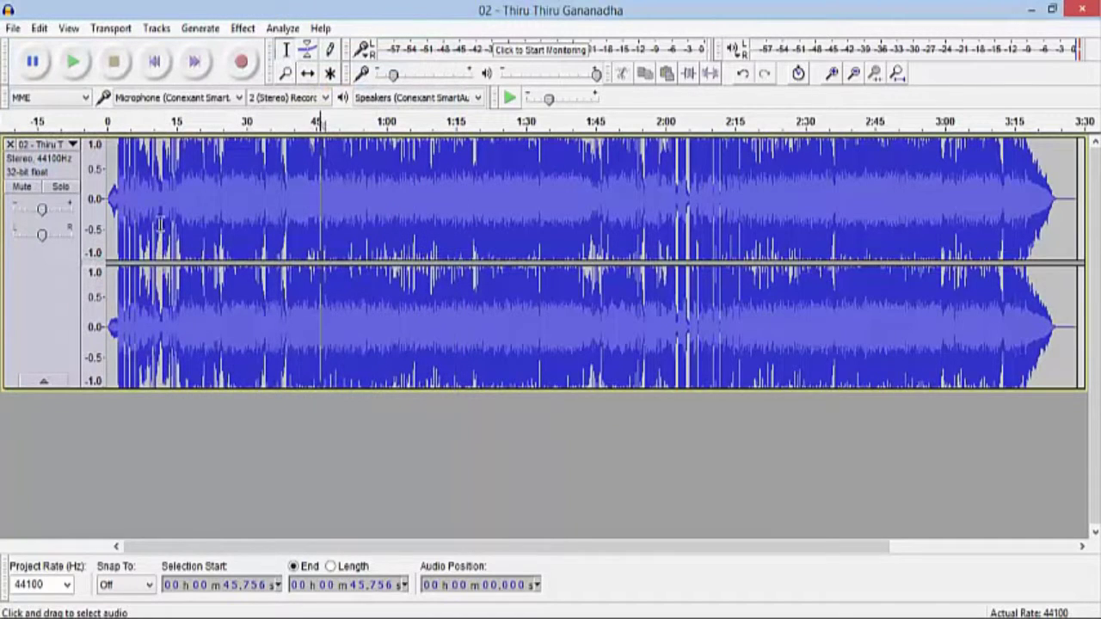
pyautogui.click(116, 177)
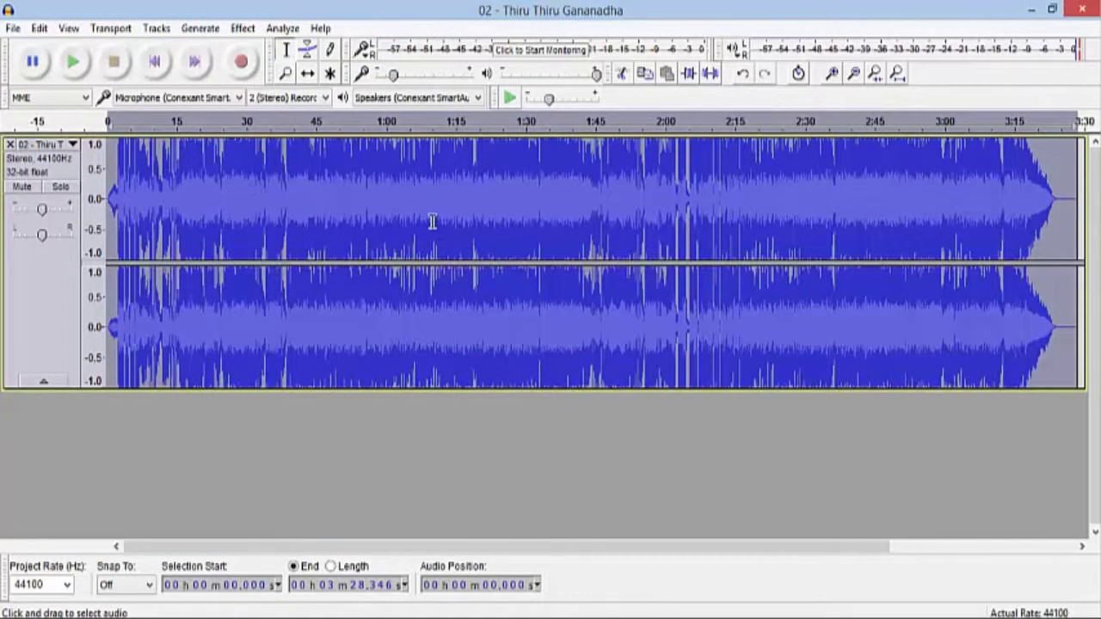
pyautogui.click(243, 27)
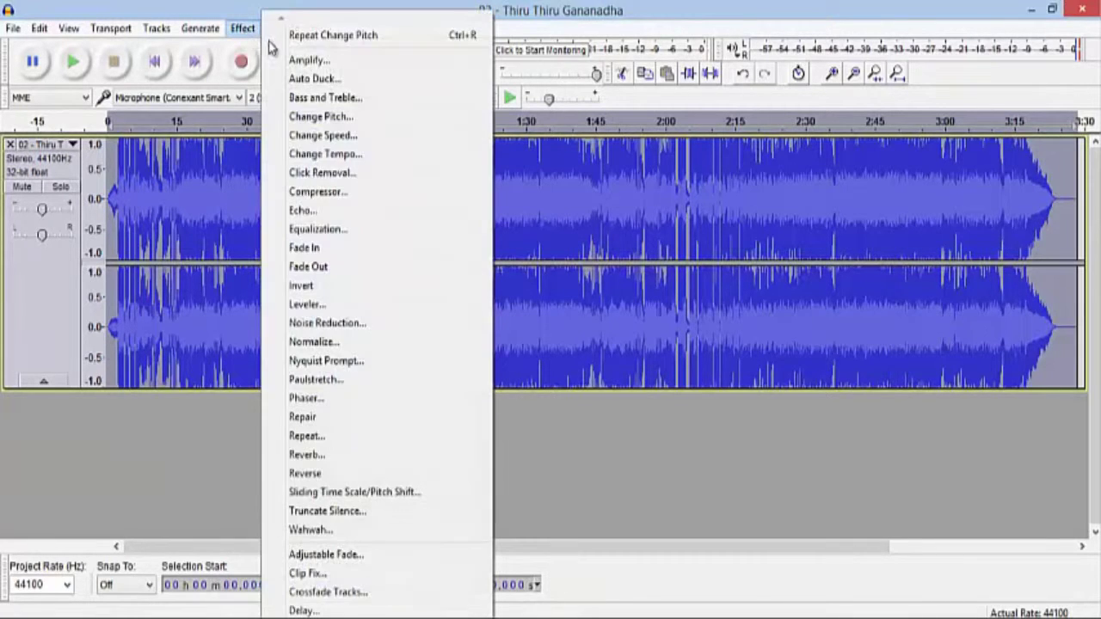
pyautogui.click(320, 116)
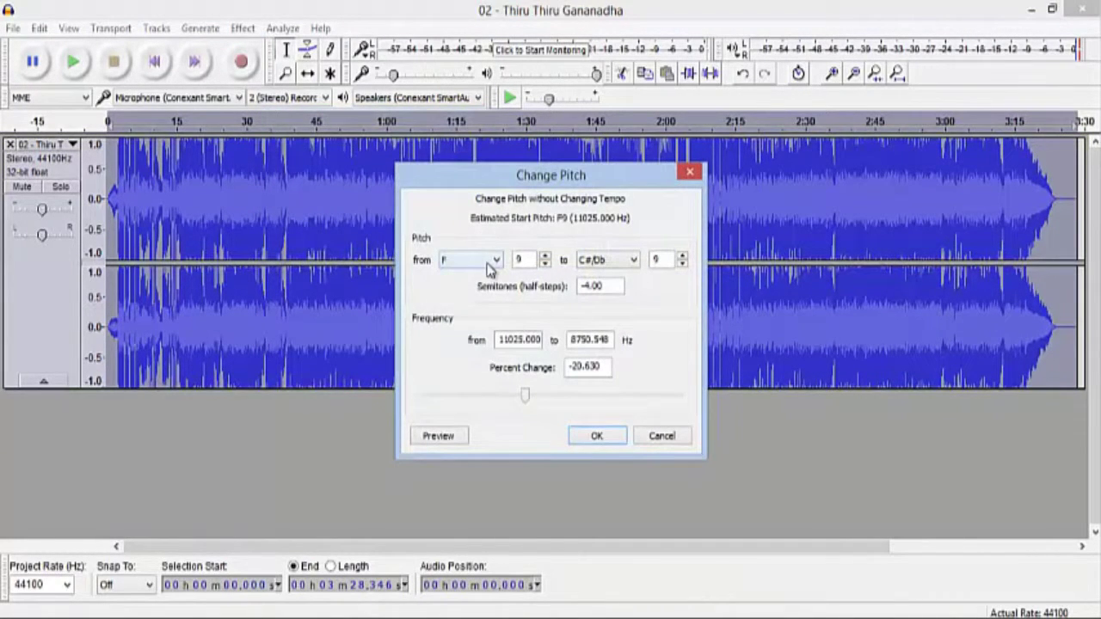
pyautogui.click(488, 262)
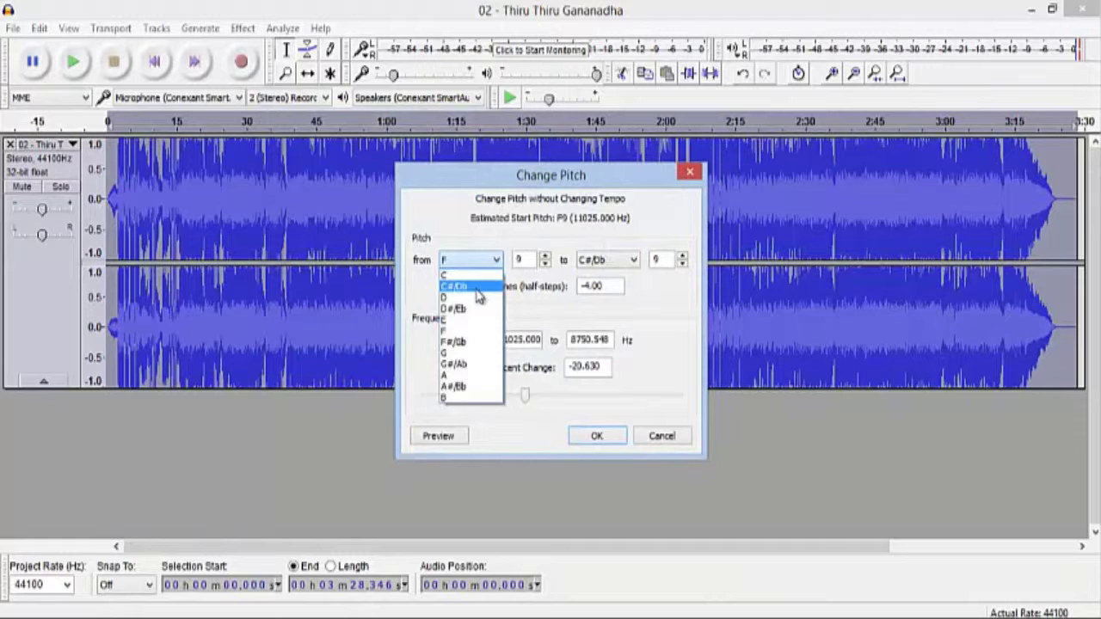
pyautogui.click(477, 289)
pyautogui.click(602, 260)
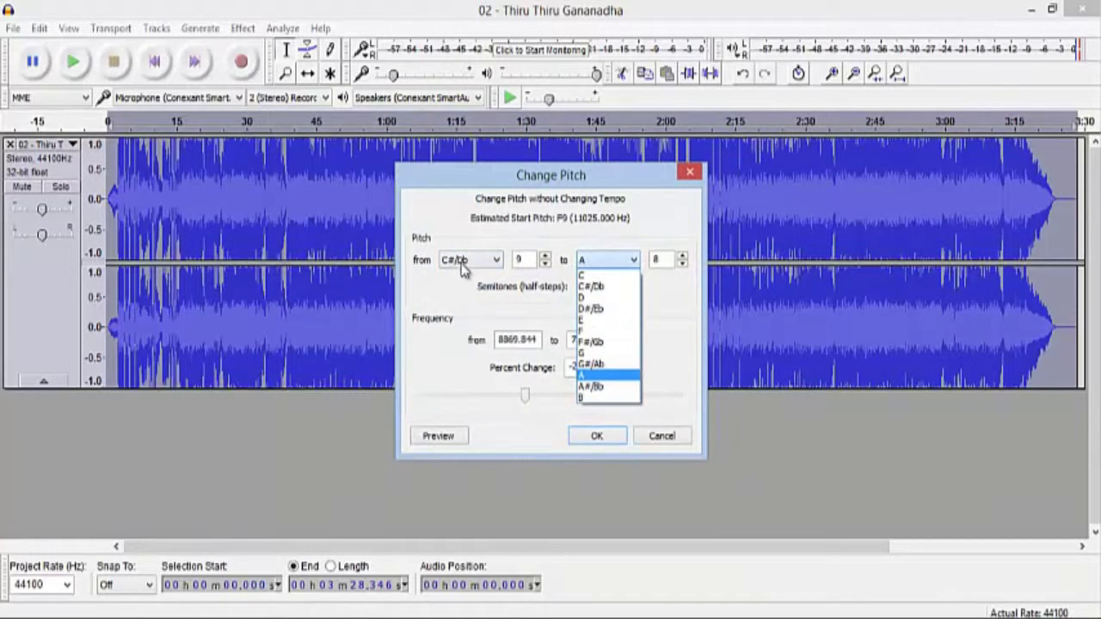
pyautogui.click(598, 330)
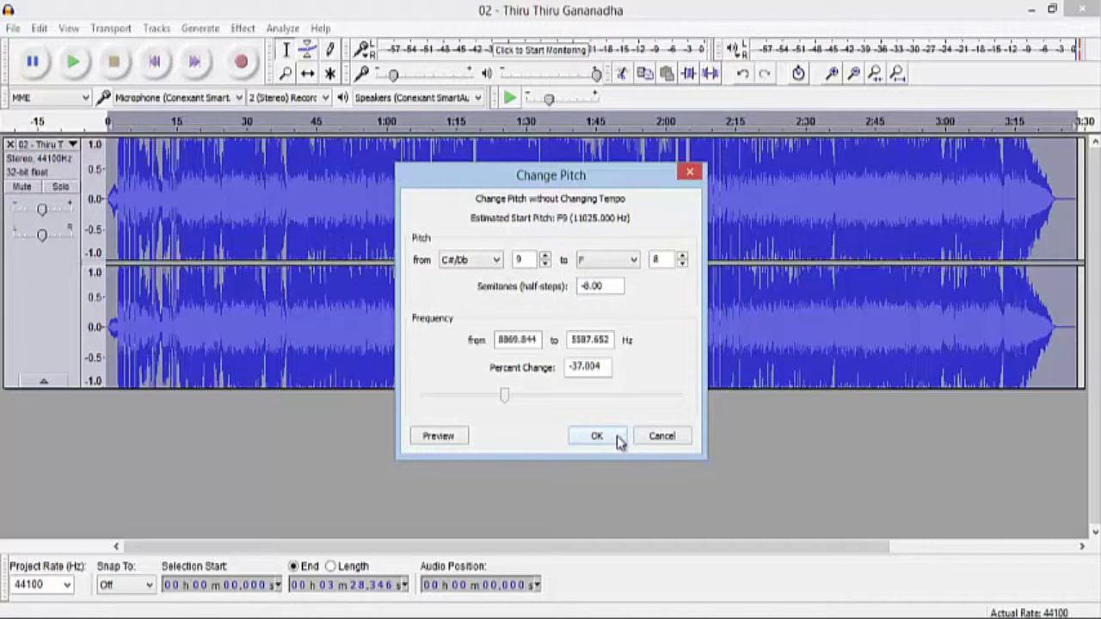
pyautogui.click(646, 442)
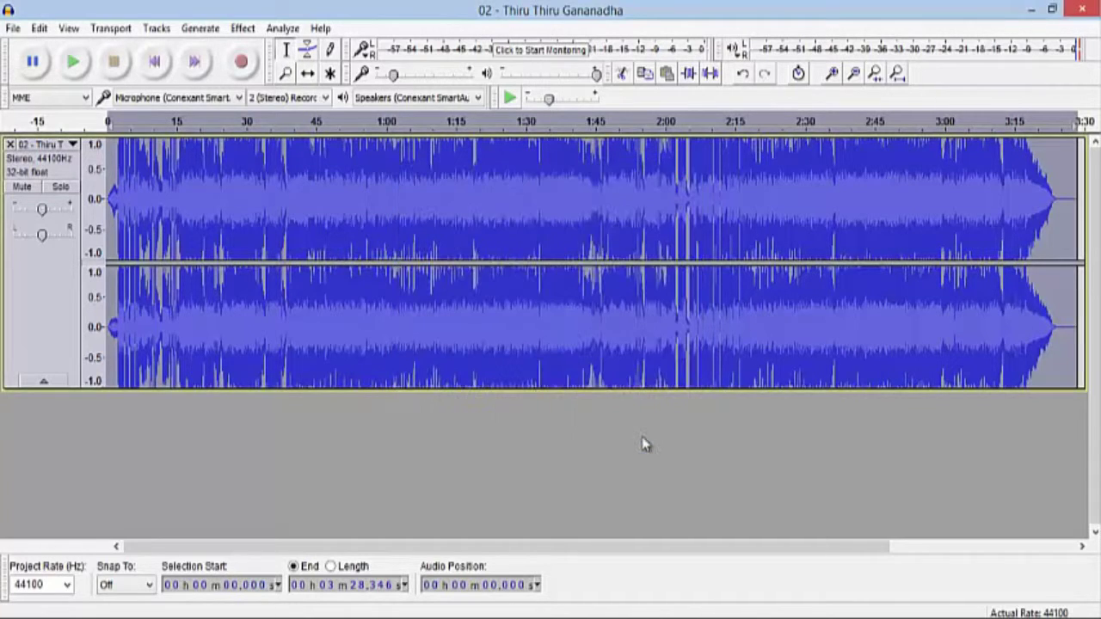